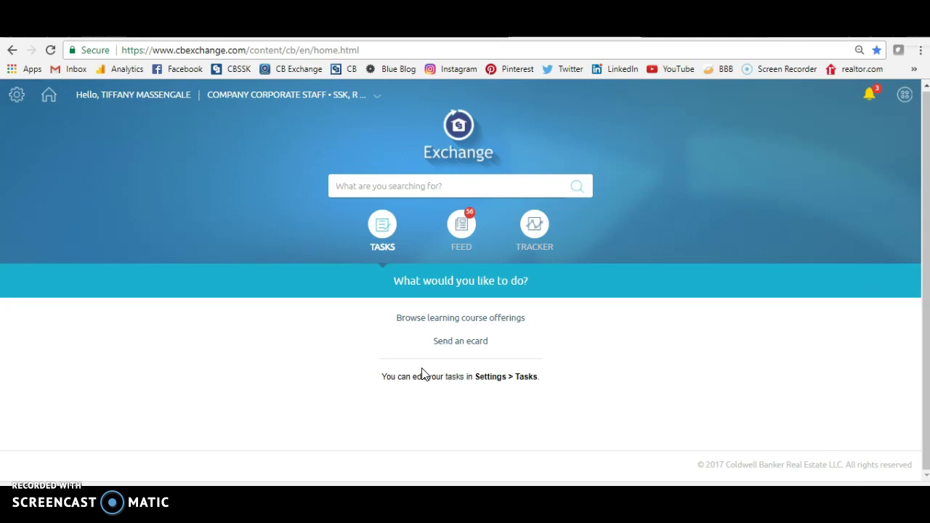
- Launch CBx from the CB Exchange Springboard app list to reach the Listing Experience sign-in page
left_click(905, 97)
scroll(793, 219, "up", 1)
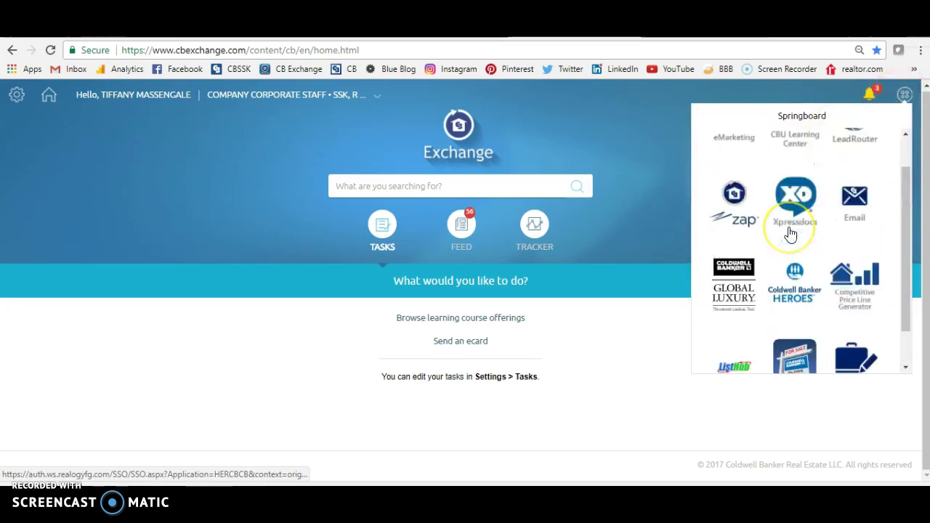
scroll(791, 234, "down", 2)
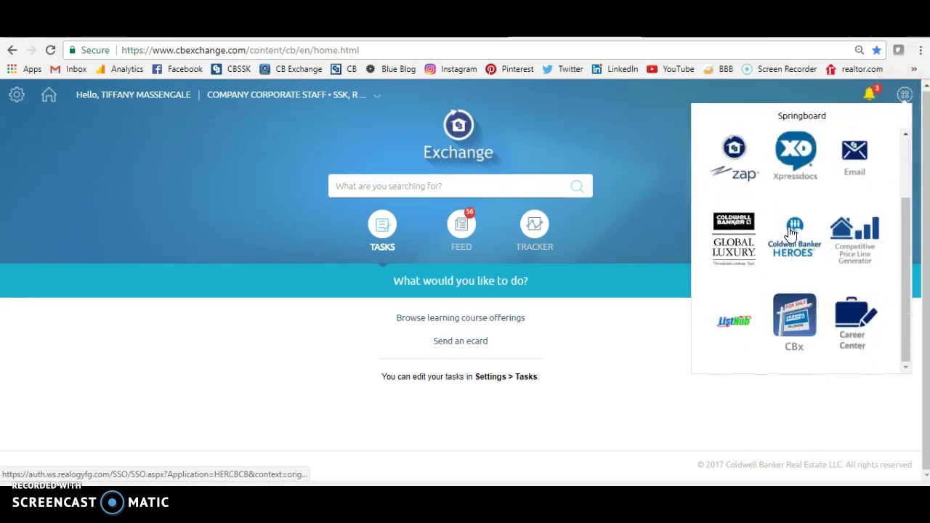
left_click(796, 354)
left_click(801, 314)
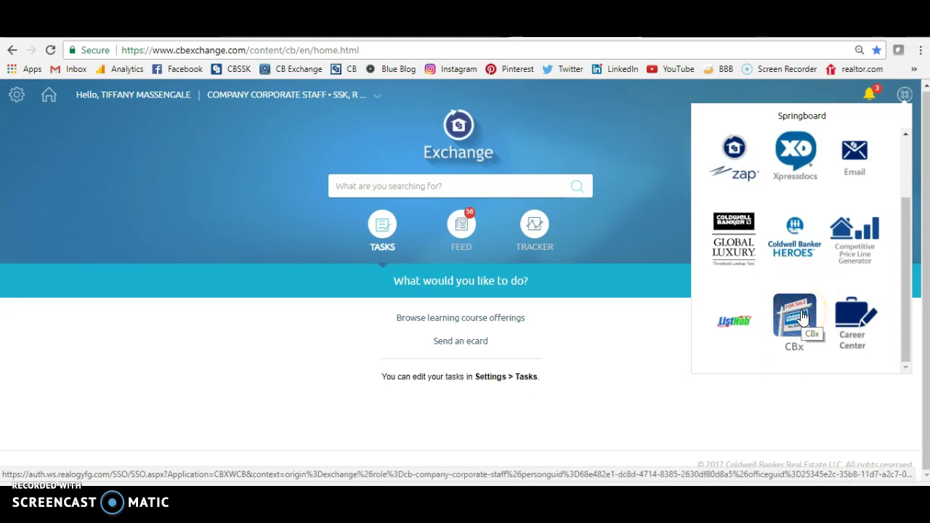
left_click(802, 317)
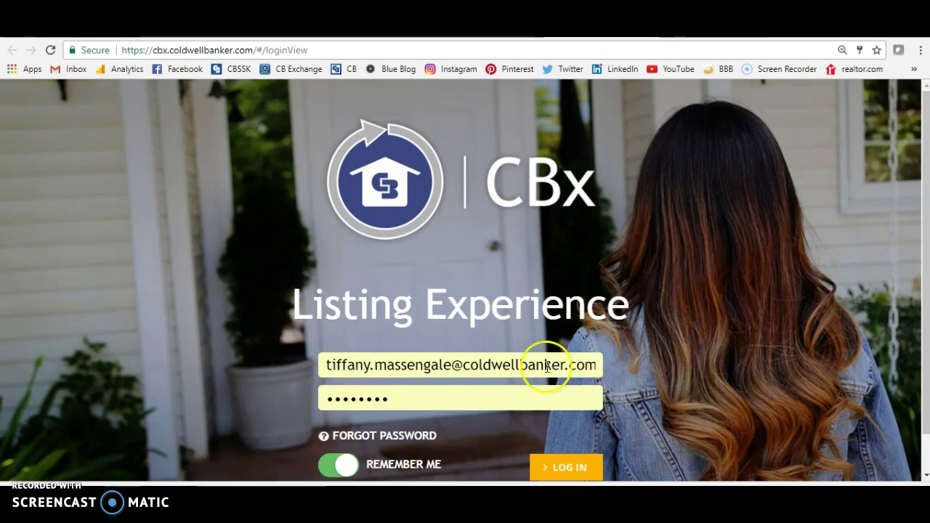
- Log in to CBx with the saved credentials and start a new listing presentation
left_click(342, 365)
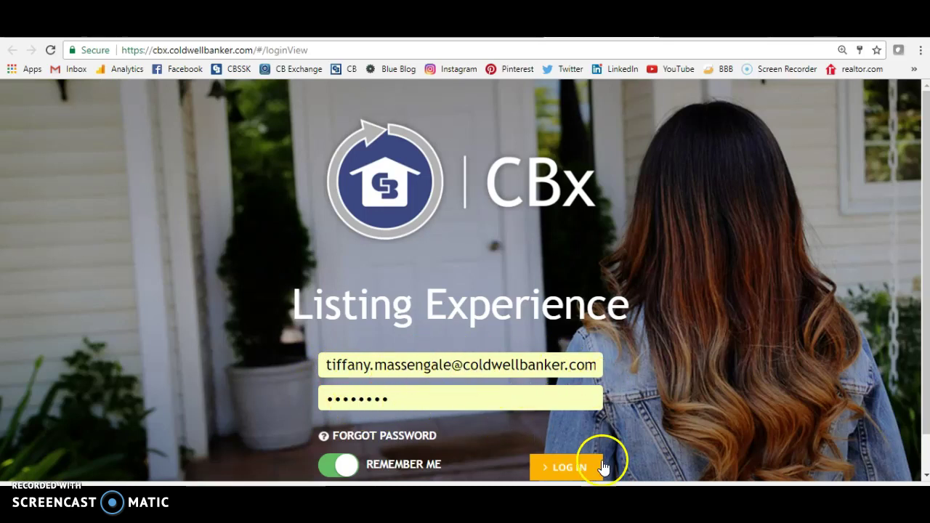
left_click(565, 468)
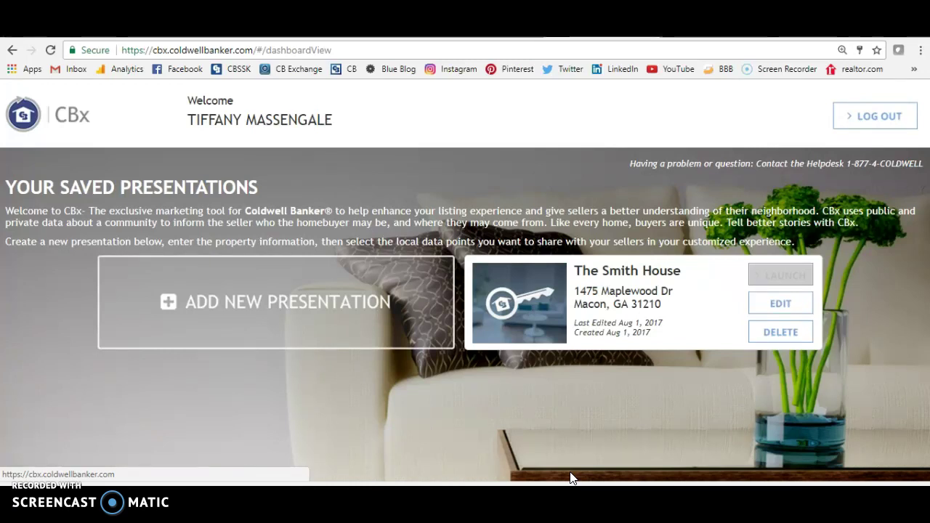
left_click(167, 309)
- Choose The Smith House as the presentation's home title
left_click(312, 191)
left_click(394, 191)
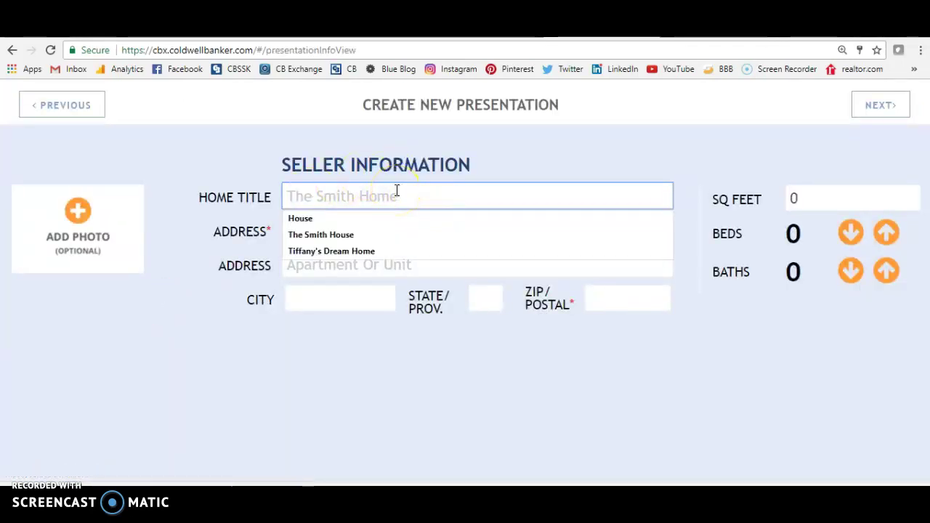
left_click(358, 234)
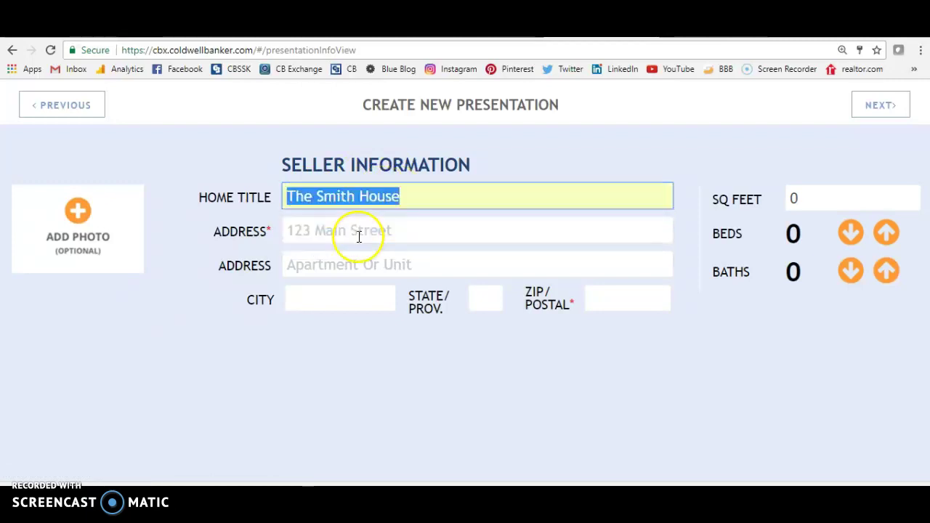
left_click(359, 236)
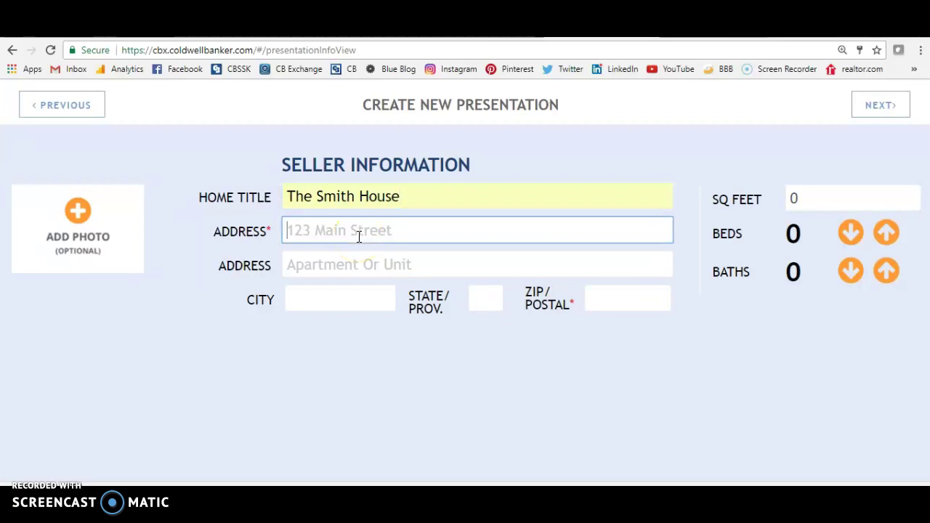
type("116 ")
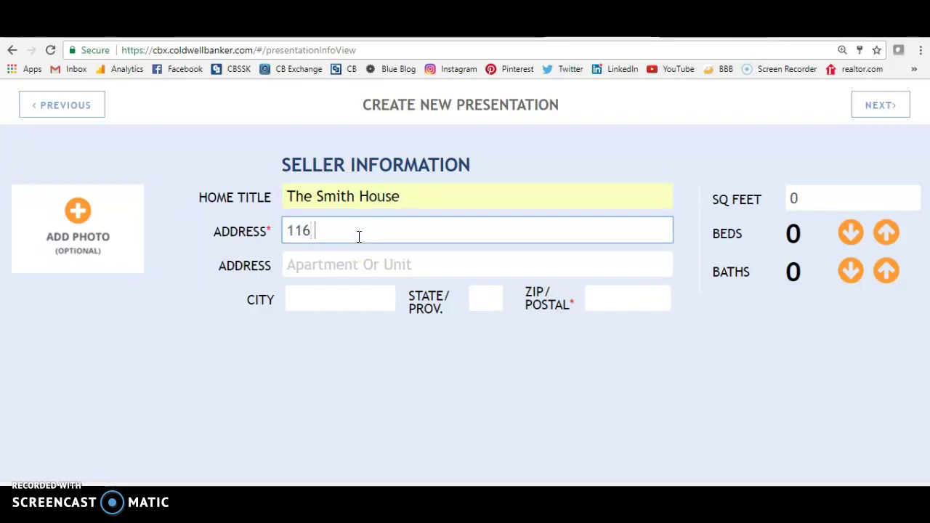
type("C")
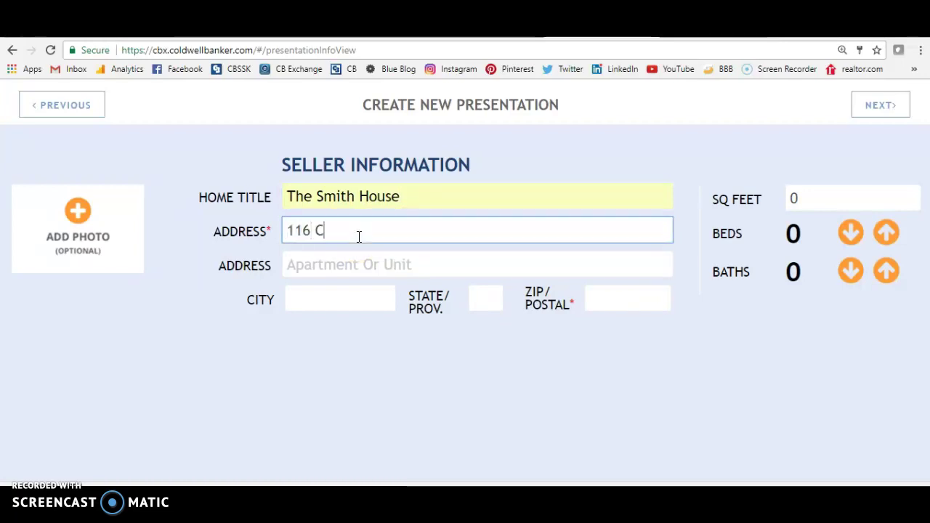
type("lear")
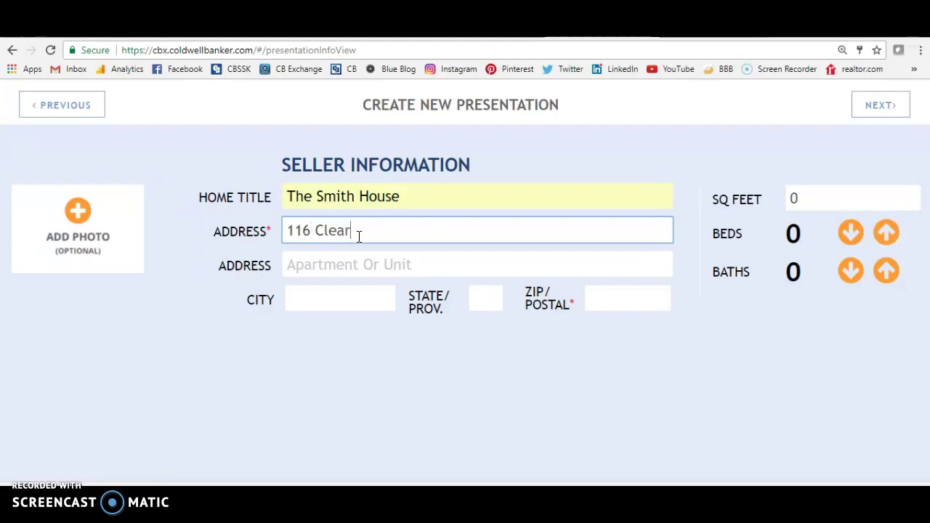
type("water")
left_click(340, 312)
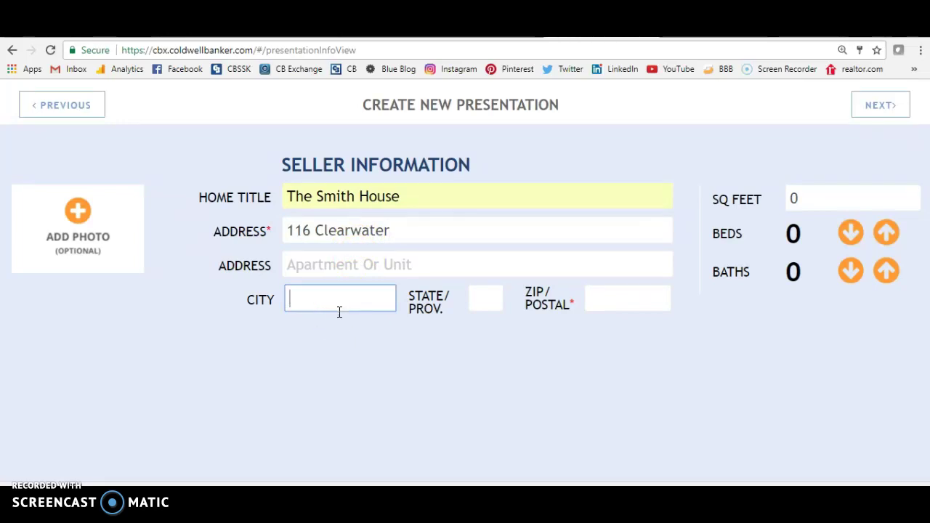
left_click(452, 231)
type("Ct")
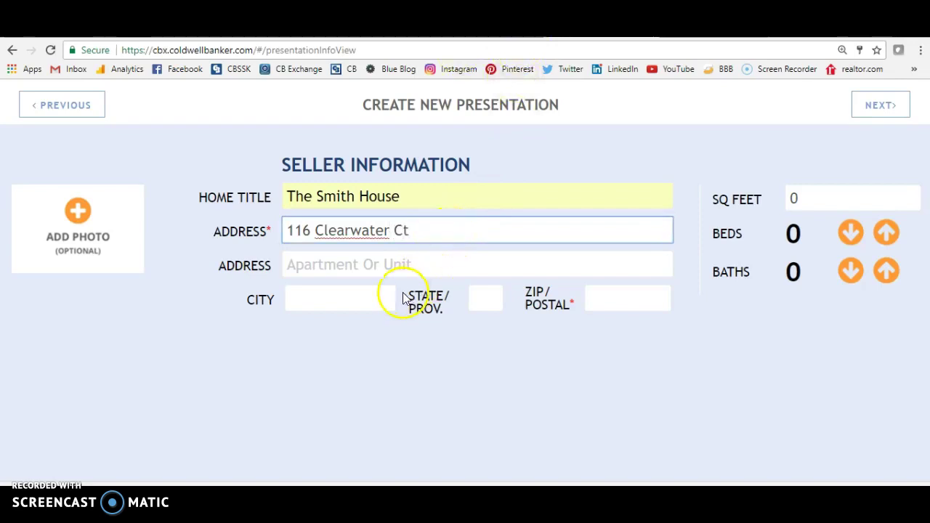
left_click(357, 297)
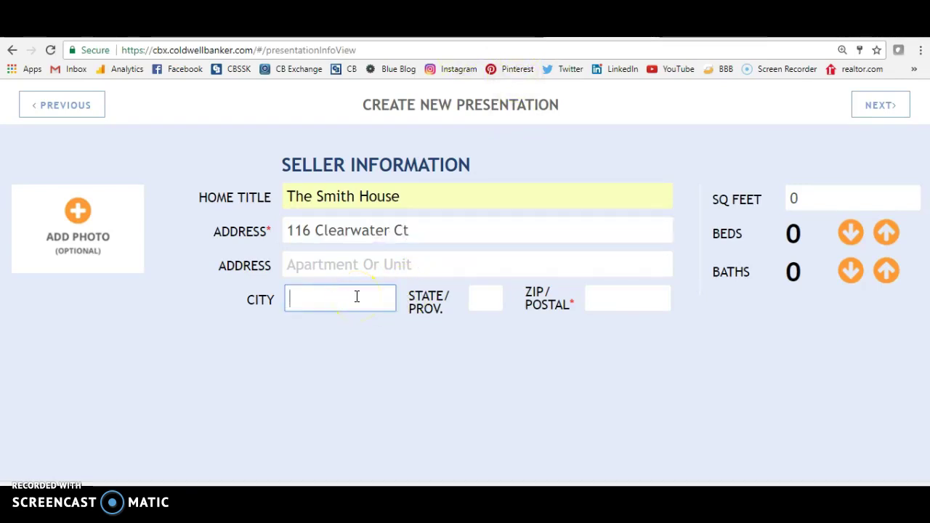
type("Macon")
left_click(216, 378)
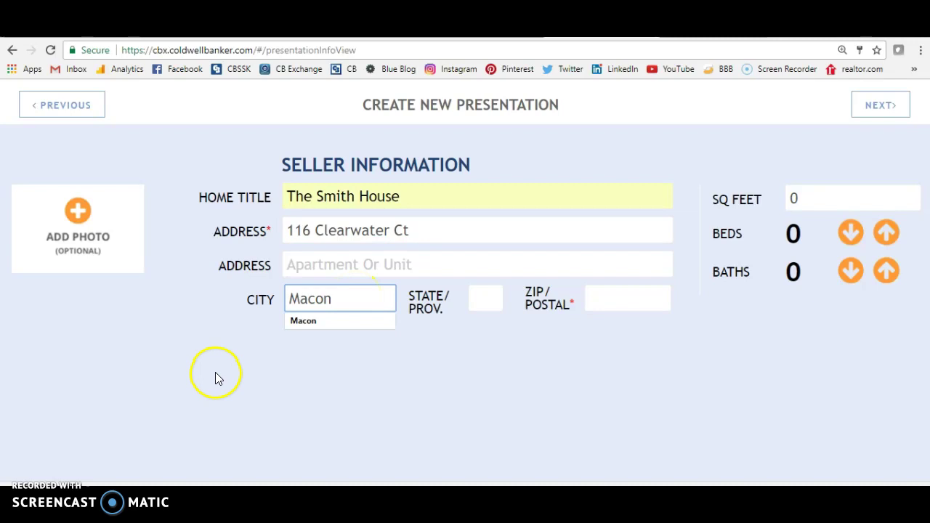
left_click(298, 325)
left_click(484, 290)
type("GA")
left_click(616, 299)
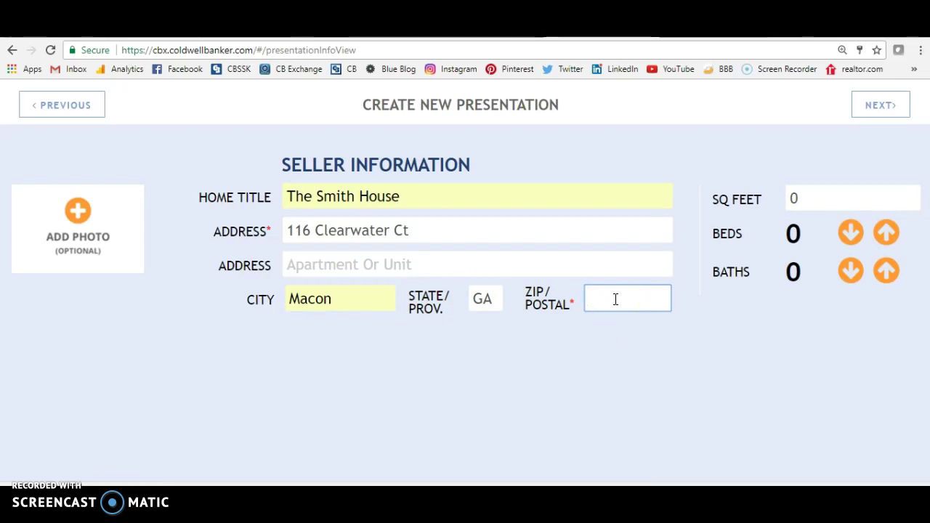
type("31210")
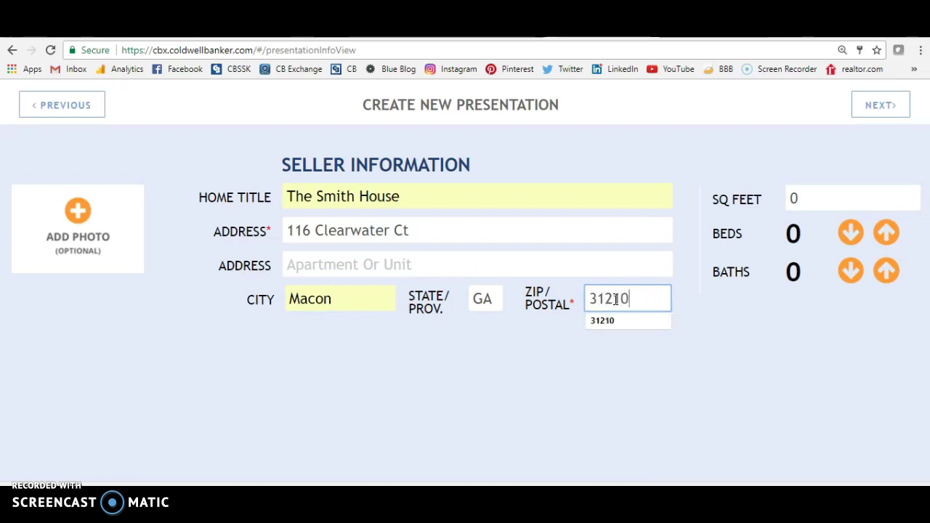
left_click(629, 324)
- Enter 2,696 sq ft, 4 bedrooms and 2.5 bathrooms, then continue to the next step
left_click(841, 202)
type("2")
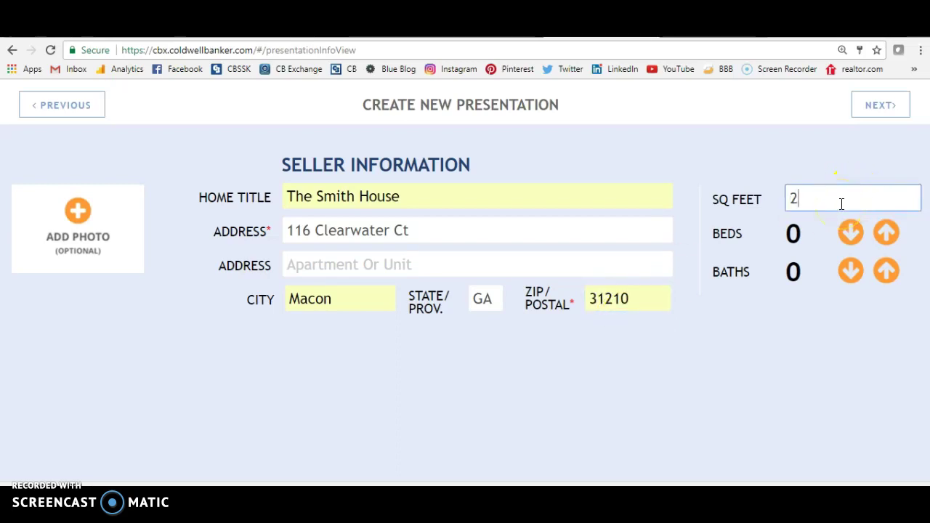
type(",696")
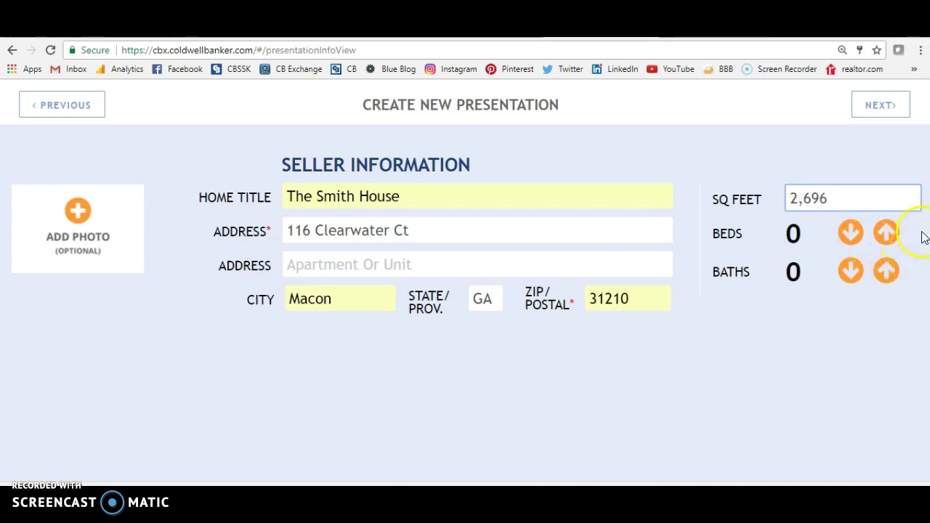
left_click(887, 238)
left_click(888, 234)
left_click(888, 234)
left_click(887, 234)
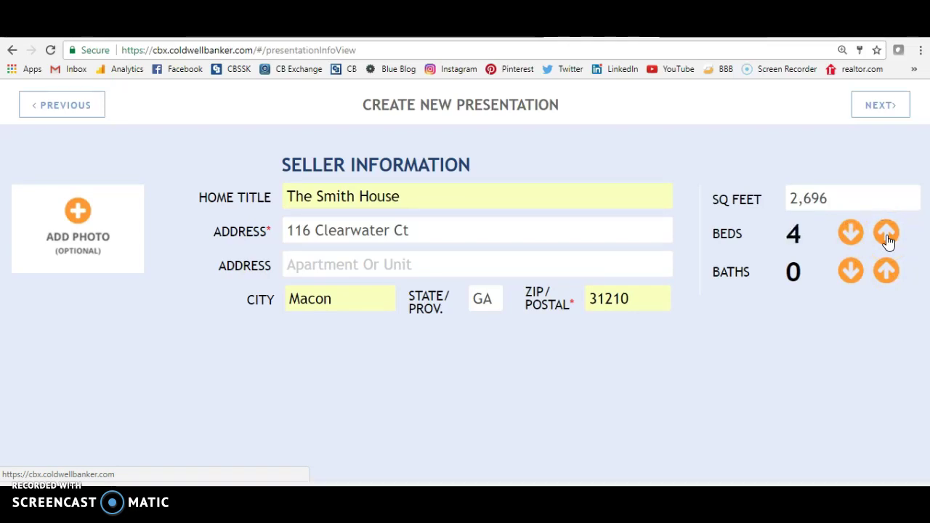
left_click(886, 274)
left_click(886, 273)
left_click(886, 273)
left_click(886, 274)
left_click(886, 273)
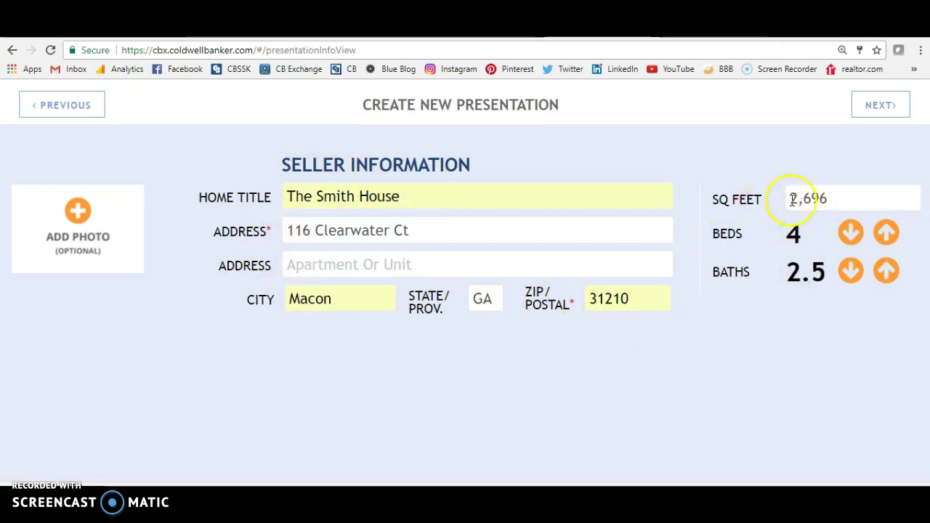
left_click(880, 110)
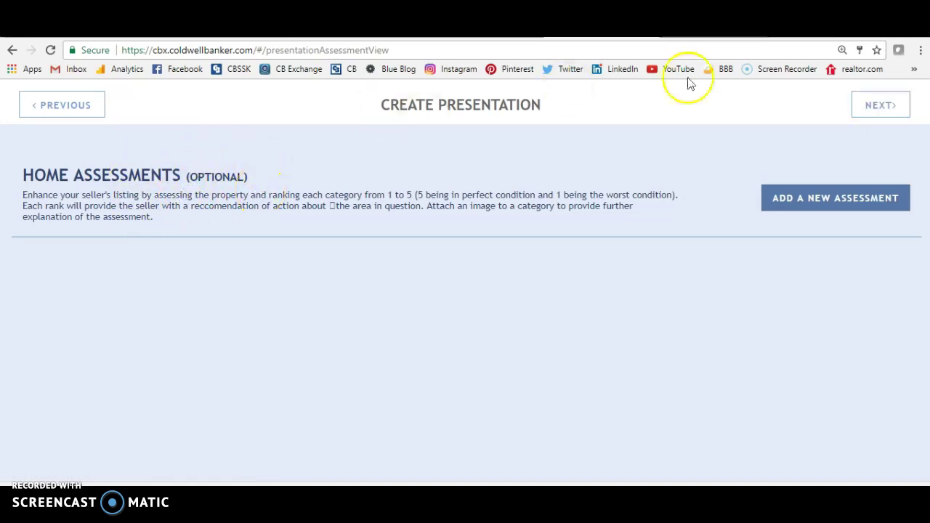
- Skip the Home Assessments step without adding any assessment
left_click(896, 110)
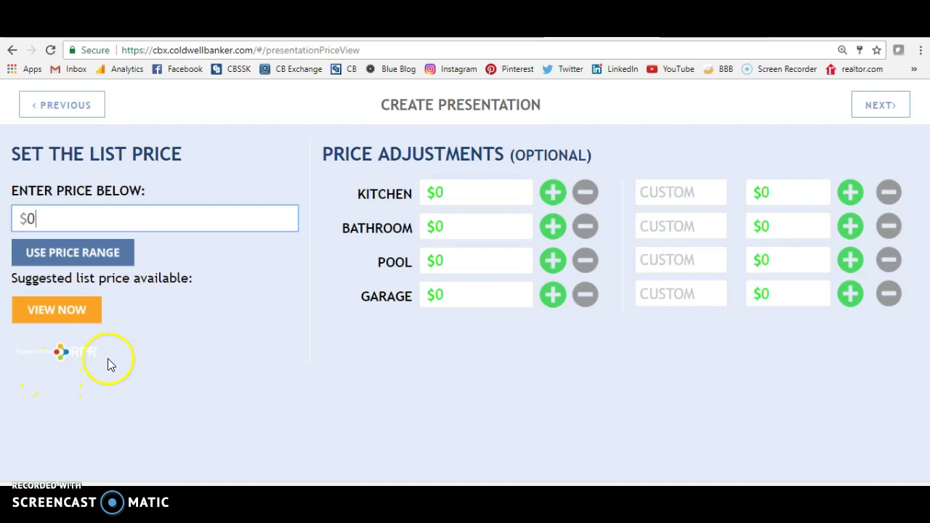
- Apply the suggested $204,000 list price and proceed to slide selection
left_click(59, 314)
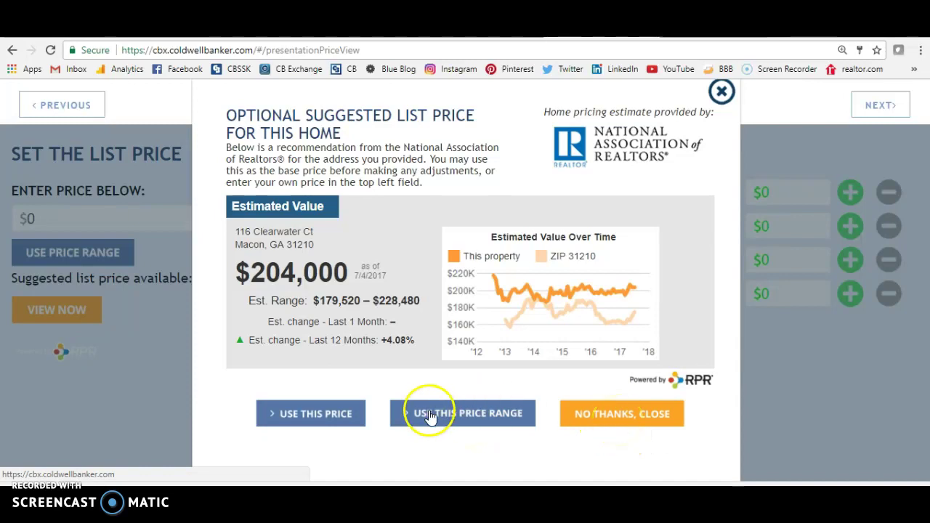
left_click(308, 413)
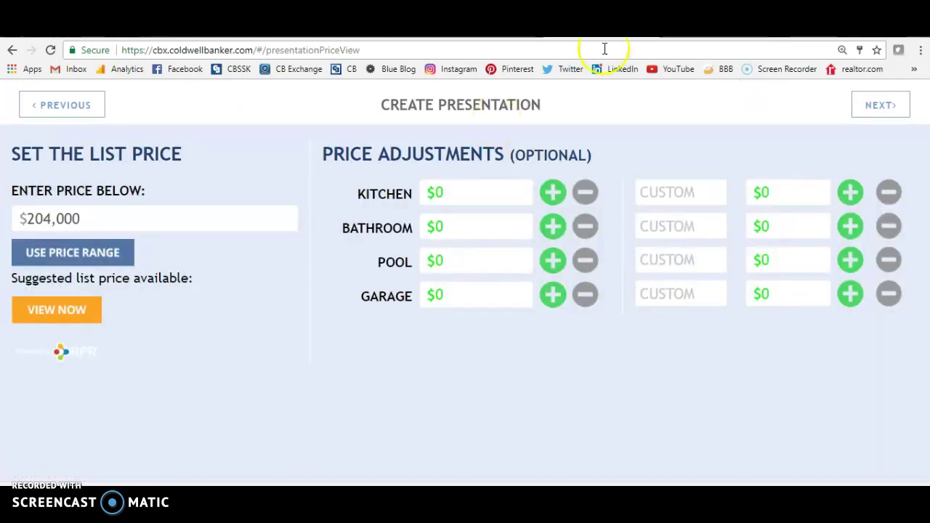
left_click(880, 104)
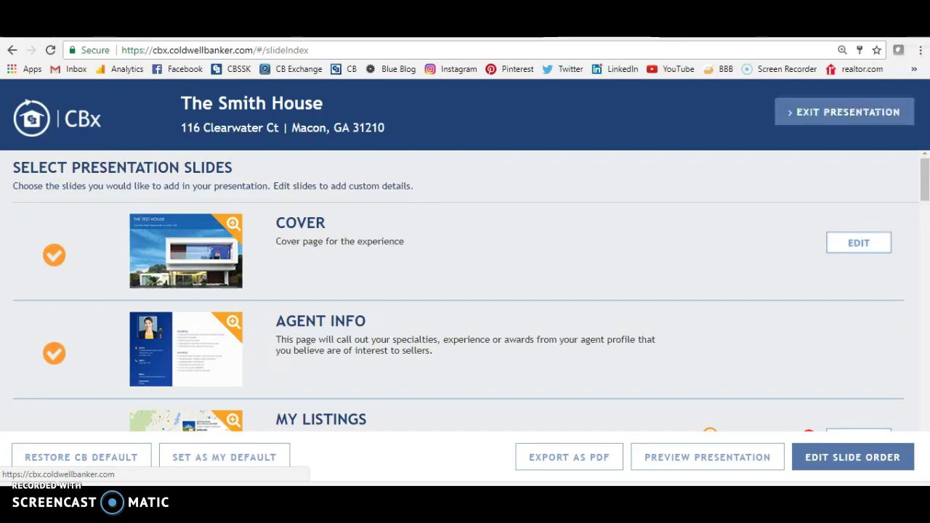
- Review the slide list and its warning note, then edit the Buyer Profile slide
scroll(681, 227, "down", 2)
scroll(681, 229, "up", 1)
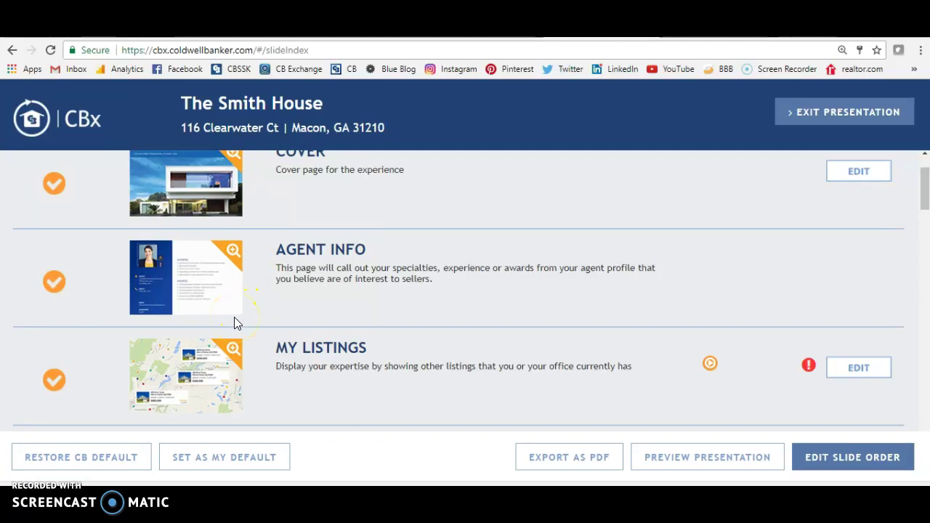
scroll(234, 324, "up", 1)
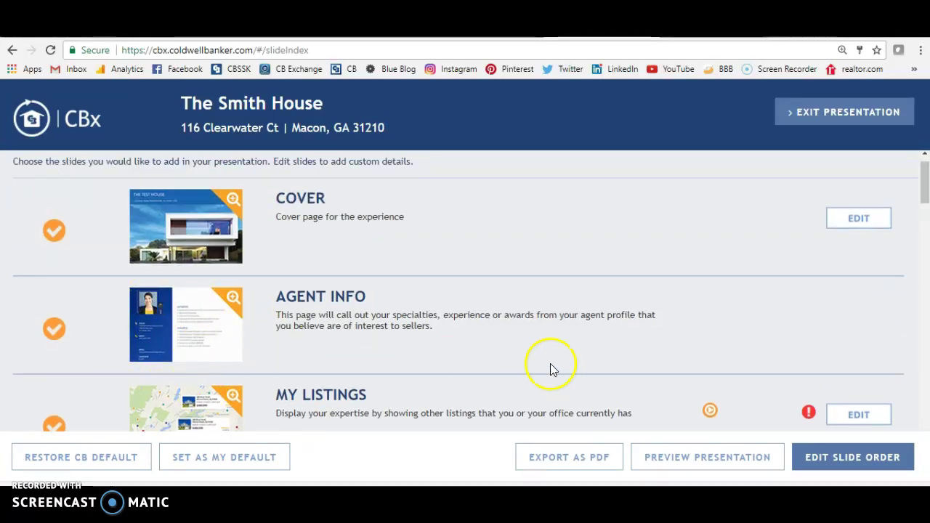
scroll(550, 367, "down", 2)
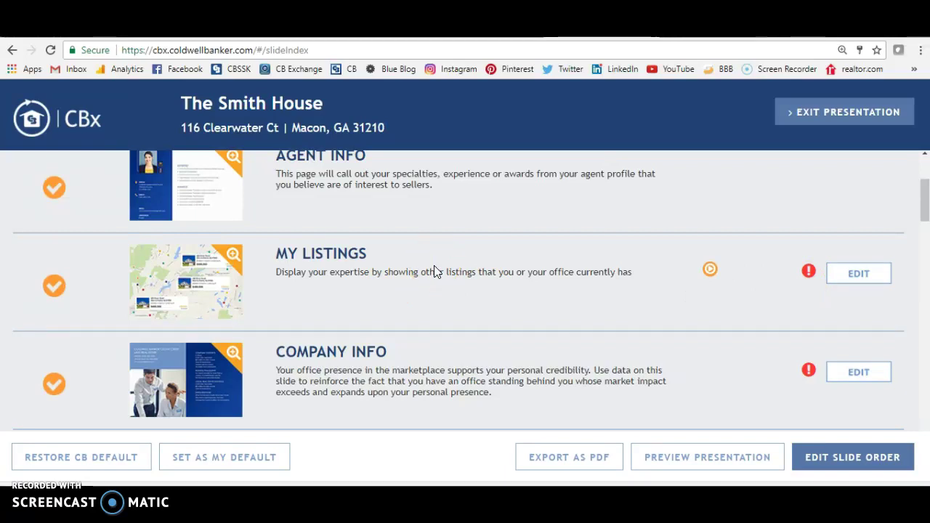
scroll(306, 311, "down", 5)
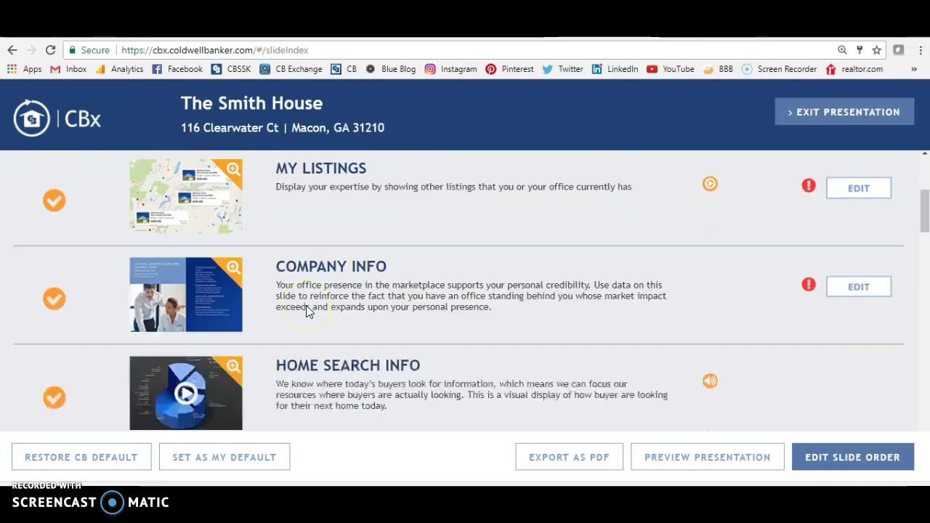
scroll(221, 324, "down", 1)
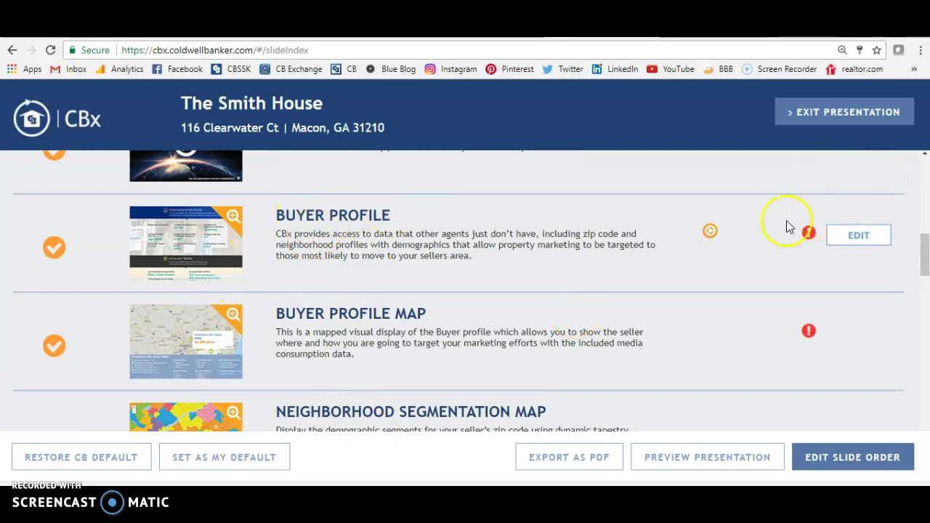
mouse_move(807, 242)
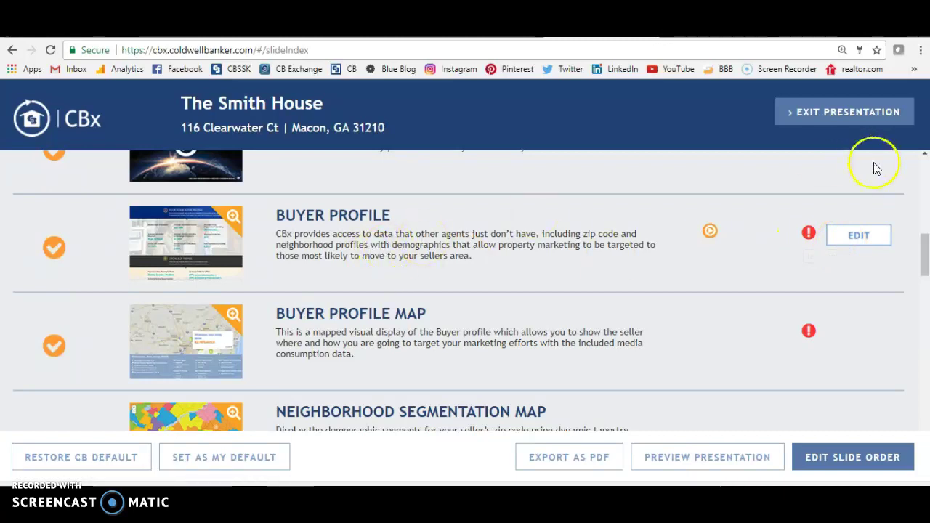
left_click(866, 237)
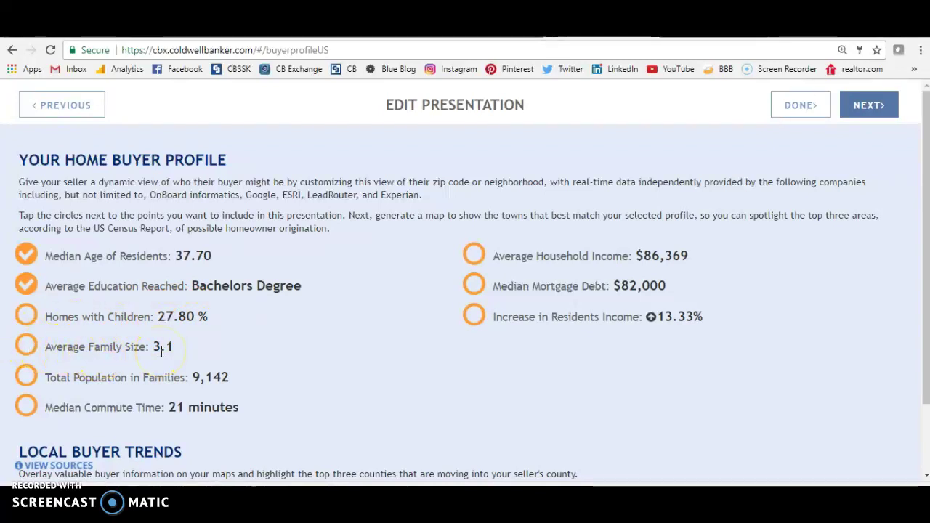
scroll(161, 353, "down", 1)
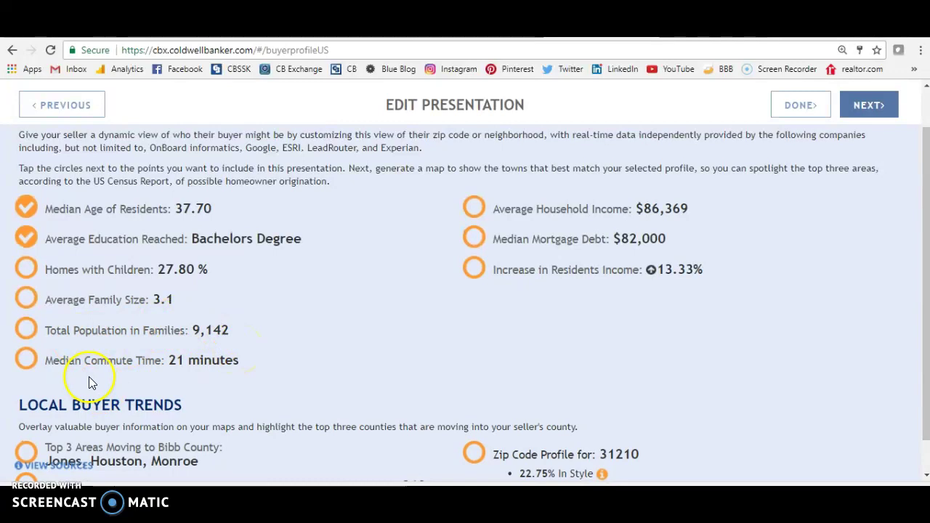
scroll(217, 380, "up", 1)
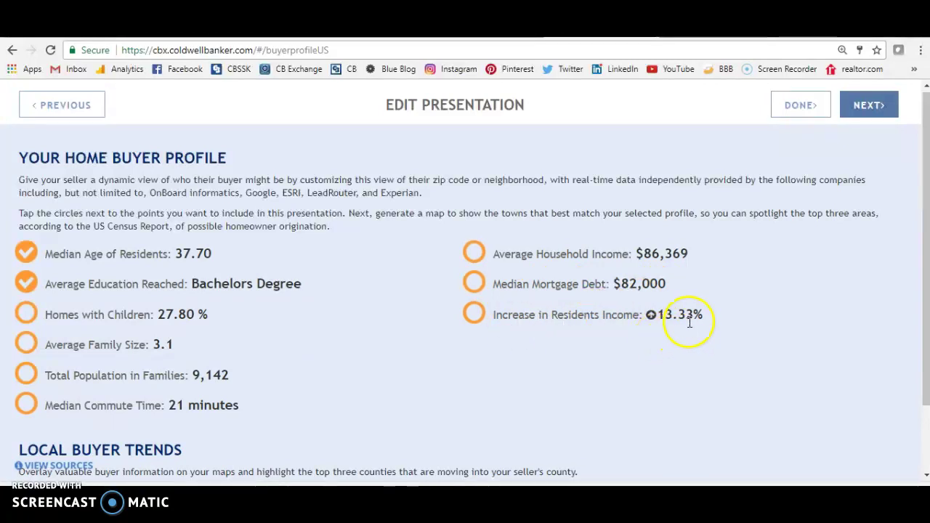
- Add residents' income increase, mortgage debt, household income and the 31210 Zip Code Profile, then go to CB Intelligence
left_click(477, 316)
left_click(474, 276)
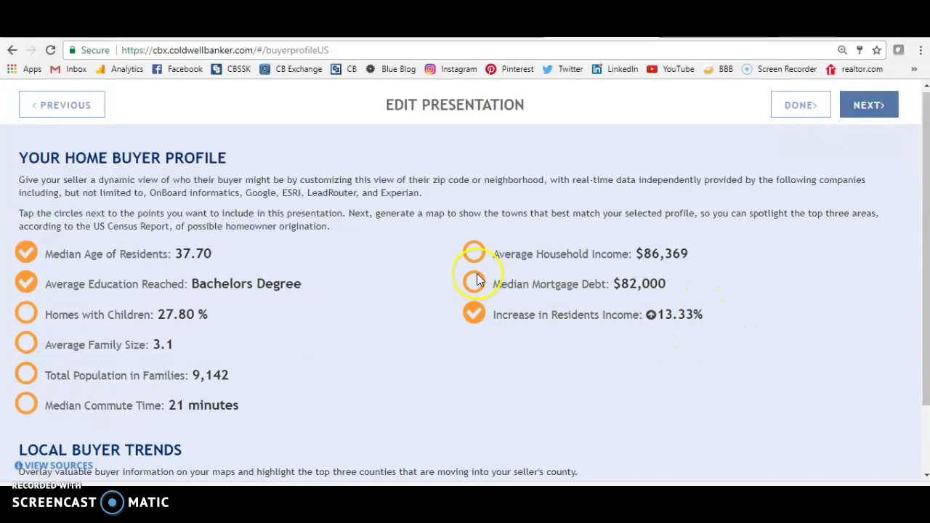
left_click(476, 249)
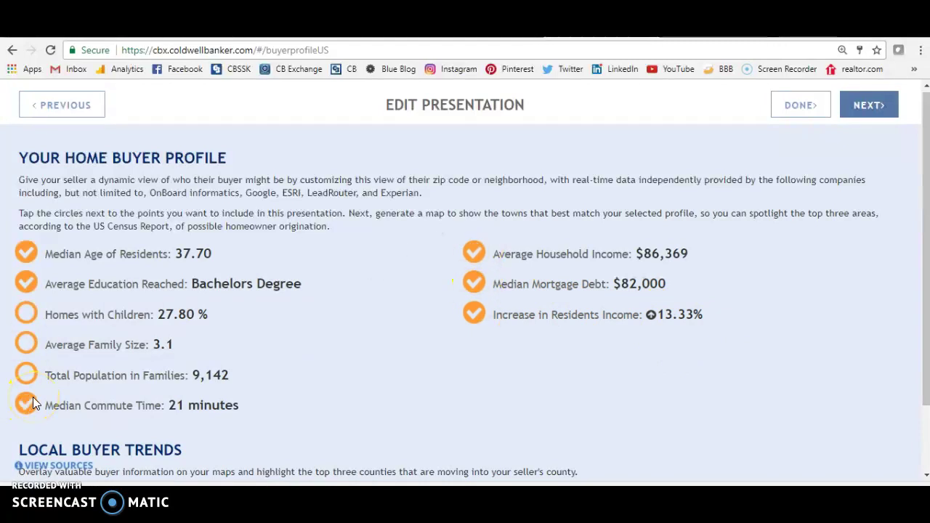
scroll(33, 401, "down", 1)
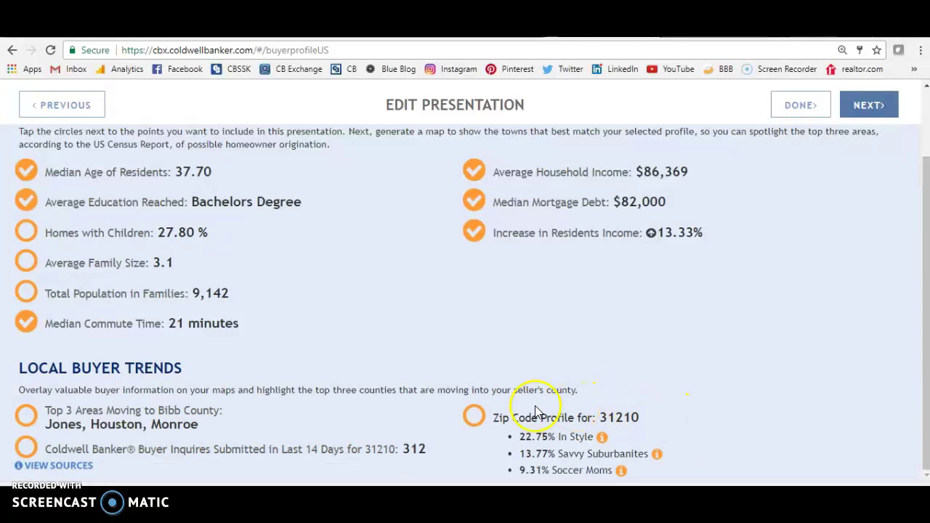
left_click(472, 420)
scroll(471, 420, "up", 2)
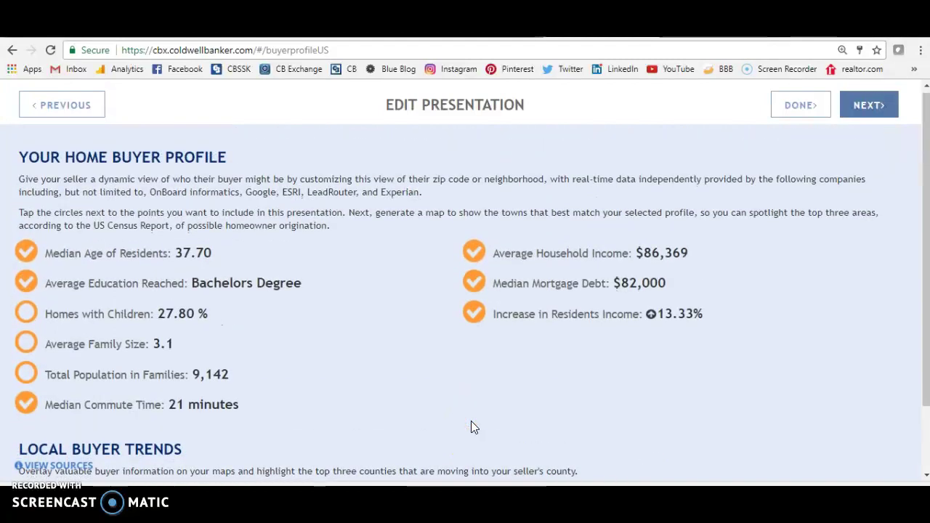
left_click(875, 115)
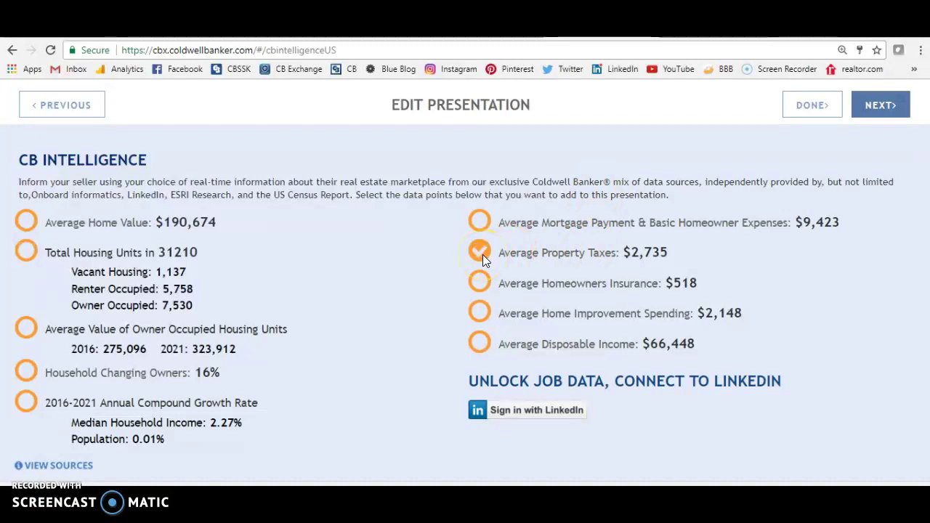
- Include Average Property Taxes and Average Mortgage Payment & Basic Homeowner Expenses, then return to Home Buyer Profile
left_click(483, 254)
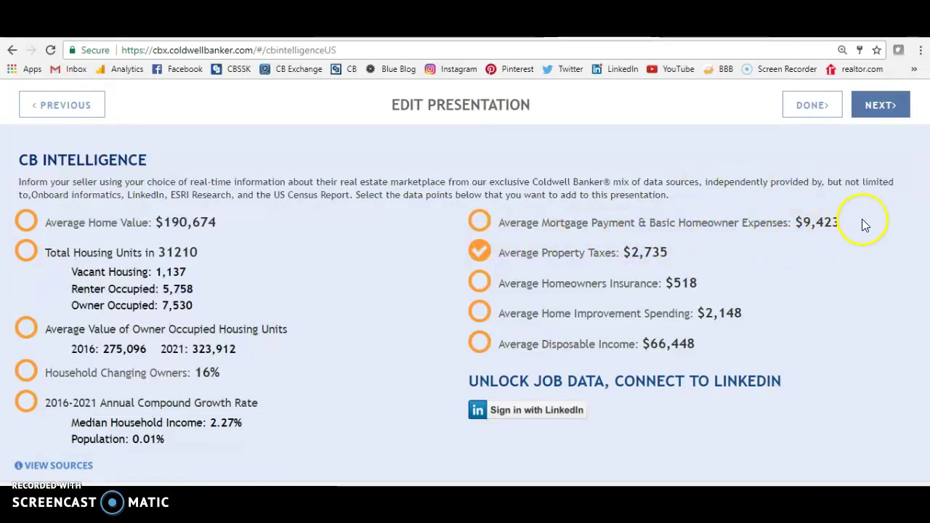
left_click(479, 222)
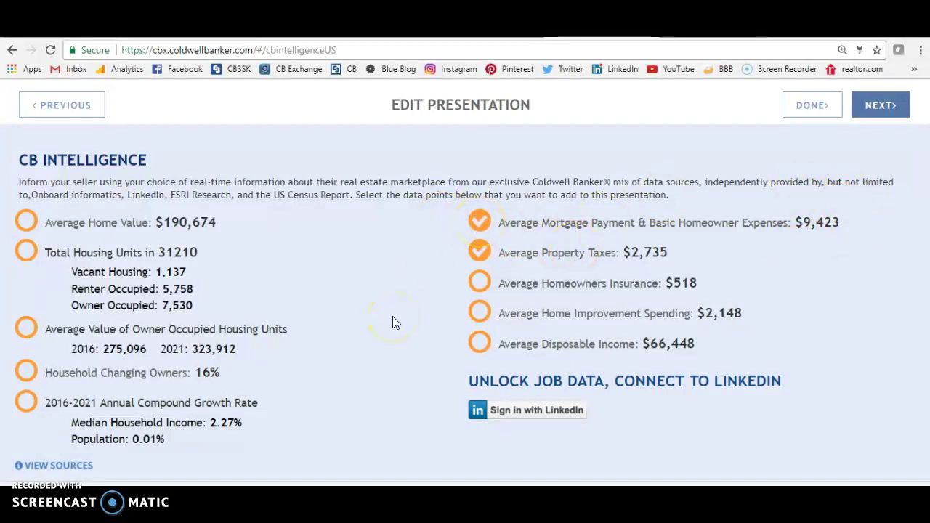
left_click(63, 102)
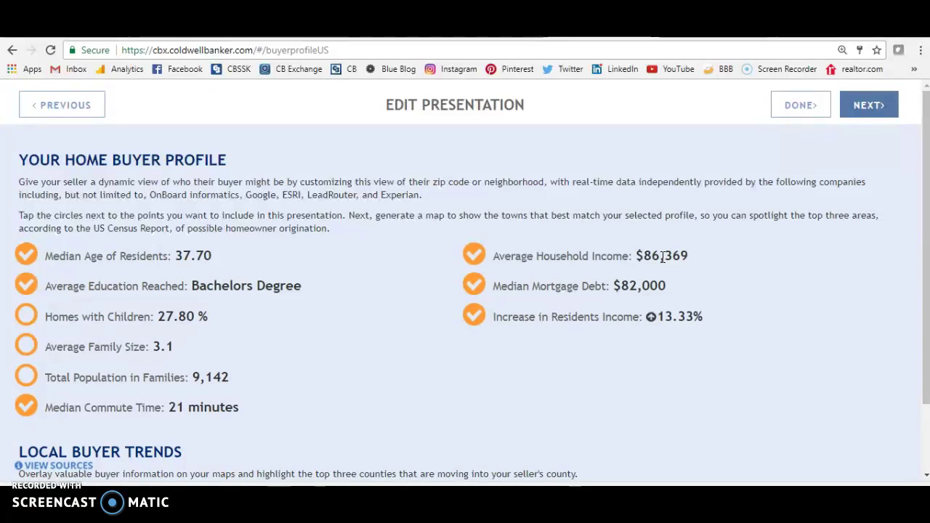
- Finish the Home Buyer Profile edits and return to The Smith House's Select Presentation Slides list
scroll(662, 258, "down", 1)
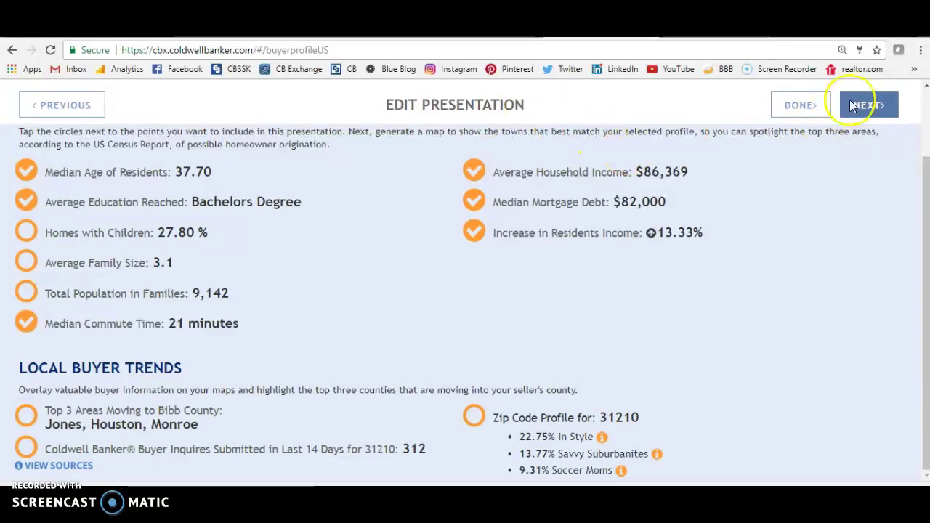
left_click(800, 104)
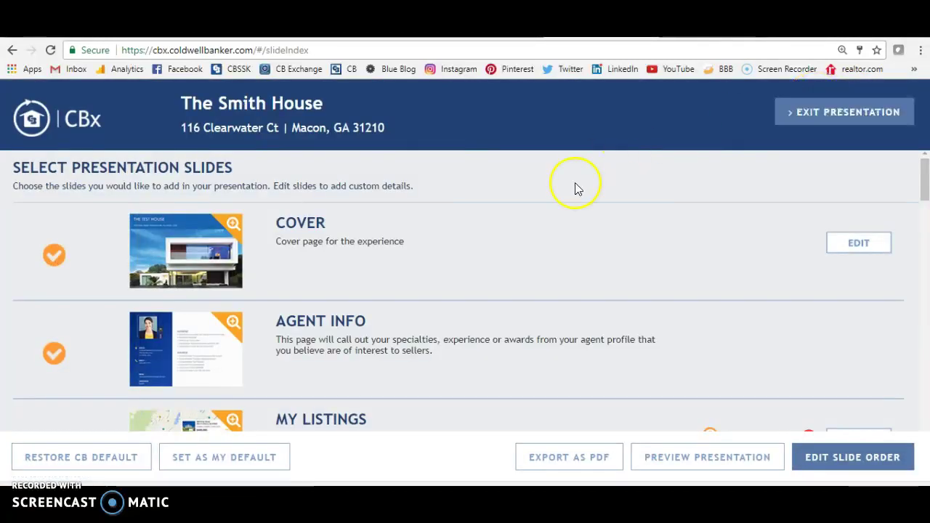
scroll(575, 183, "down", 5)
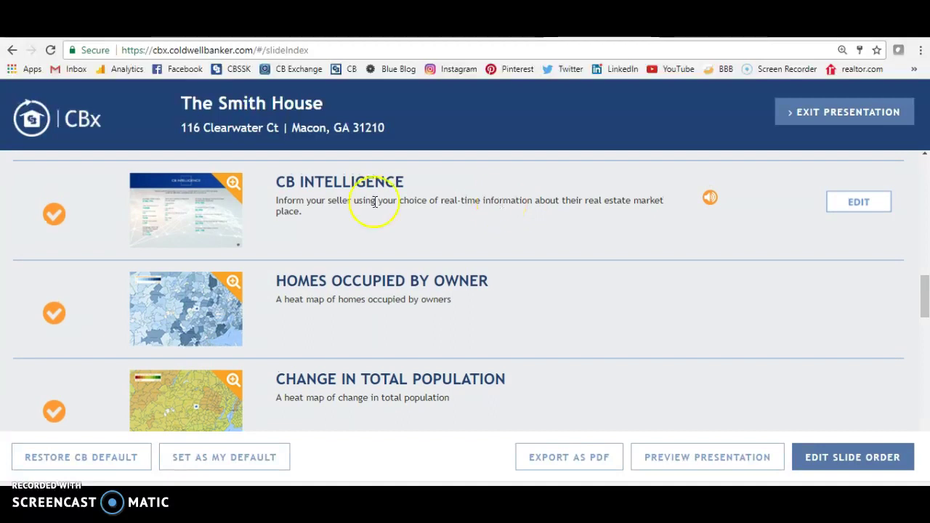
scroll(489, 300, "down", 2)
scroll(489, 296, "down", 2)
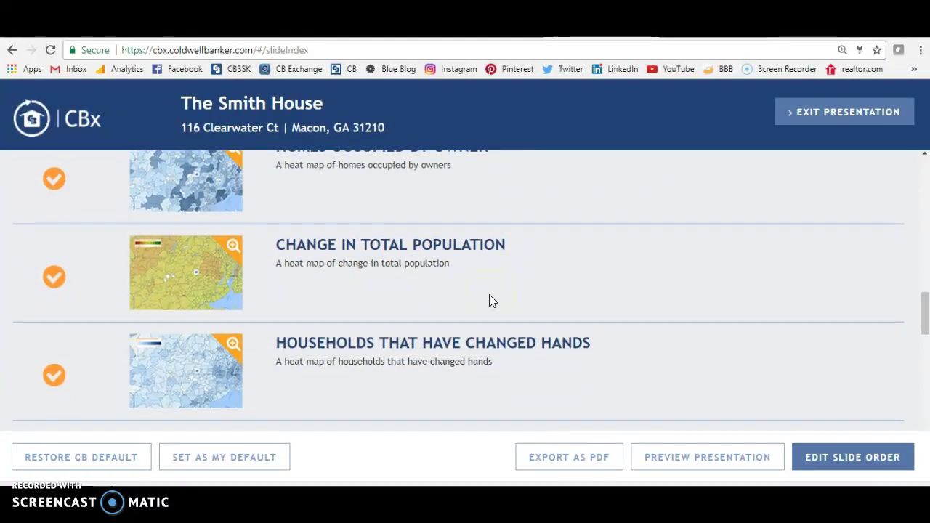
scroll(490, 294, "down", 2)
scroll(490, 294, "up", 7)
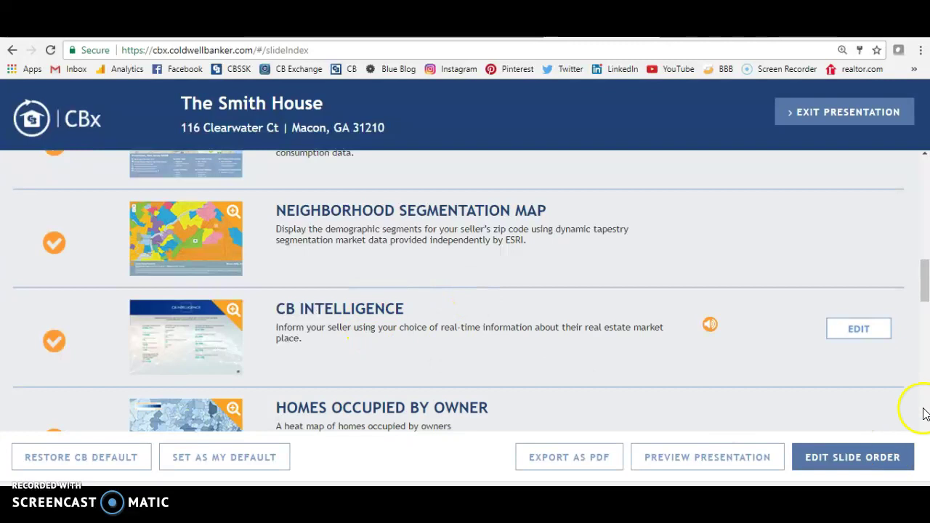
left_click(877, 328)
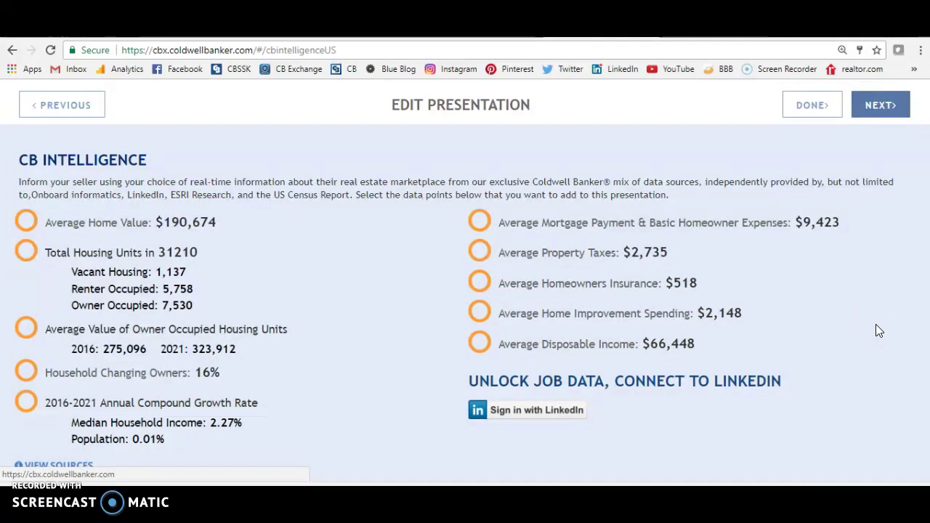
left_click(808, 117)
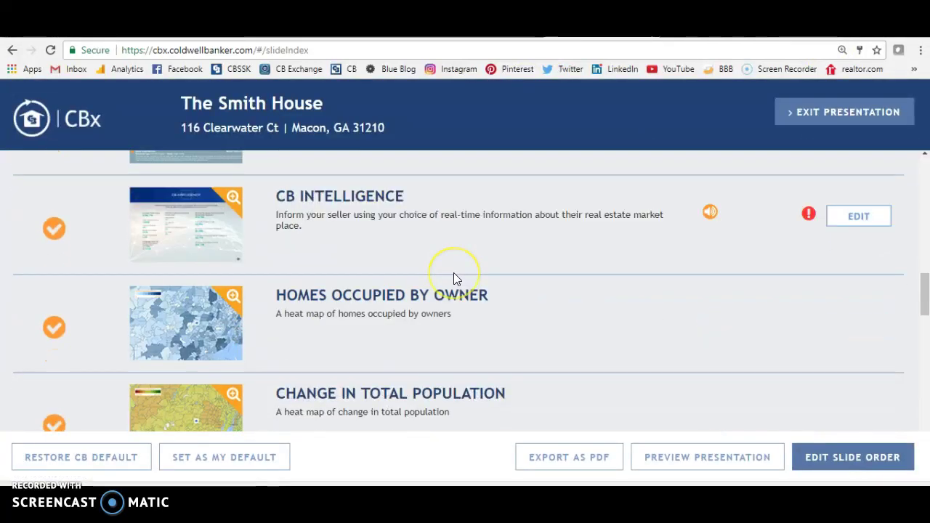
scroll(454, 278, "down", 3)
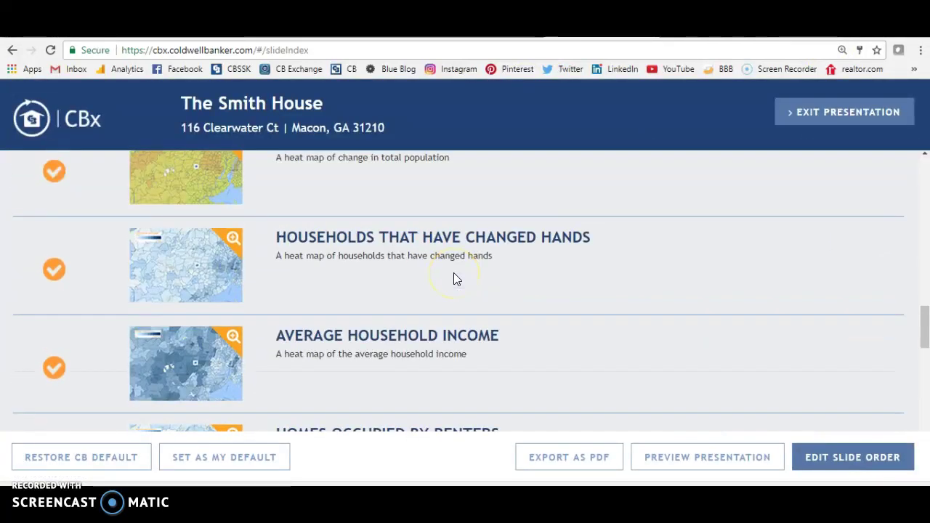